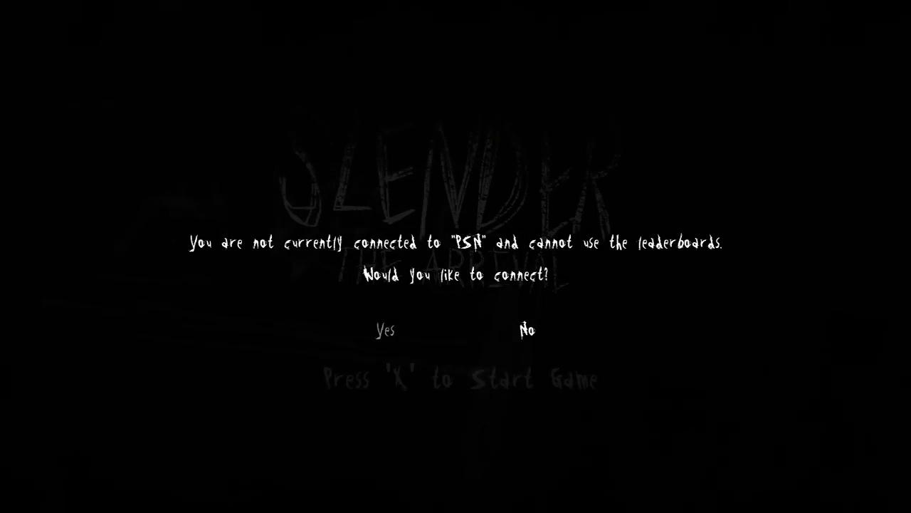
key(Return)
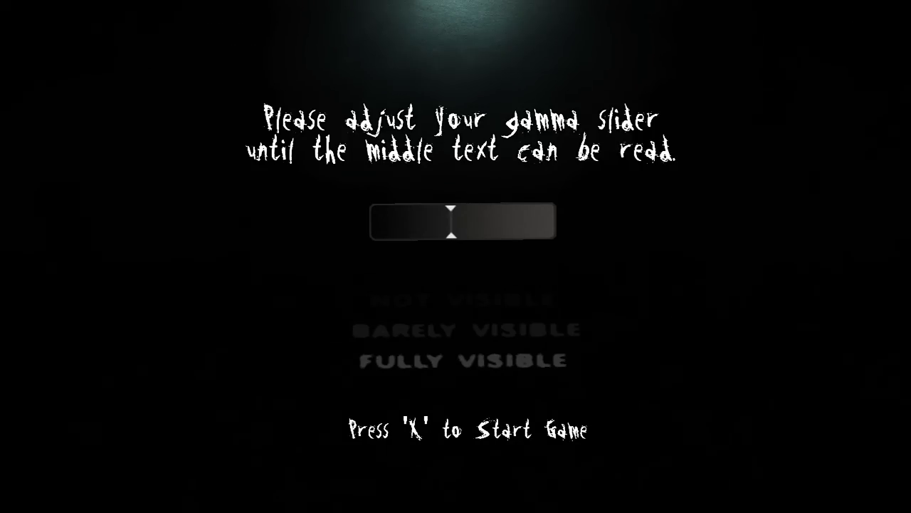
key(x)
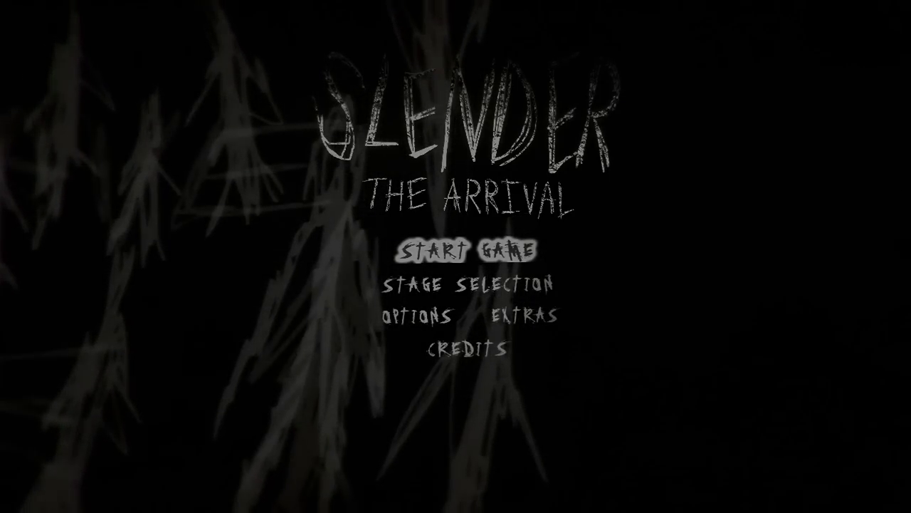
key(Down)
key(Return)
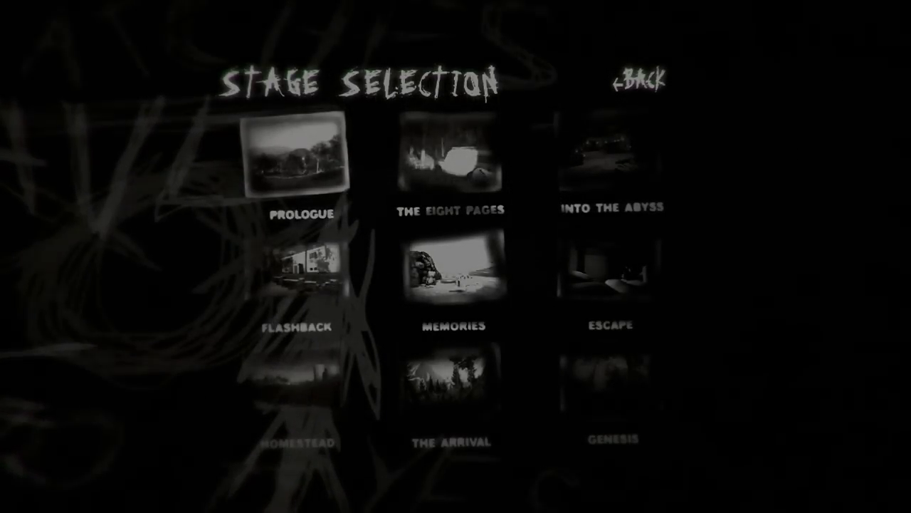
key(Right)
key(Right)
key(Down)
key(Left)
key(Right)
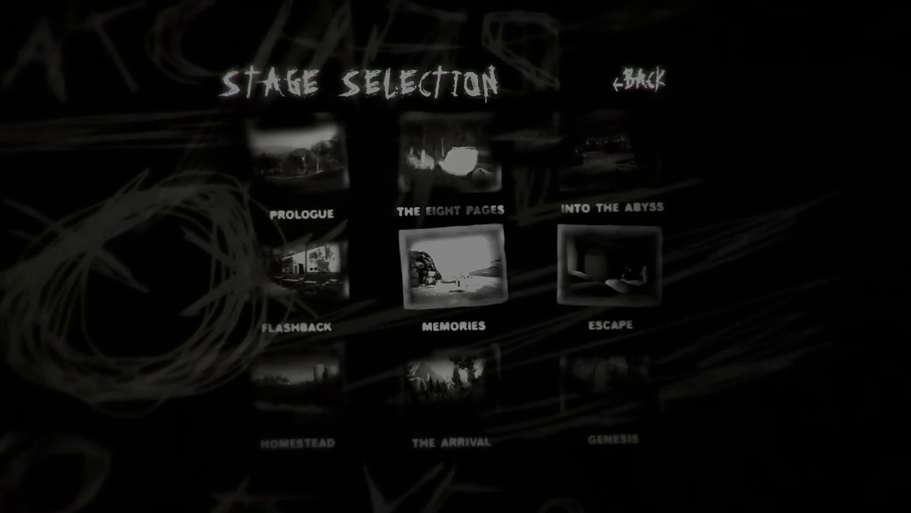
key(Down)
key(Left)
key(Up)
key(Up)
key(Escape)
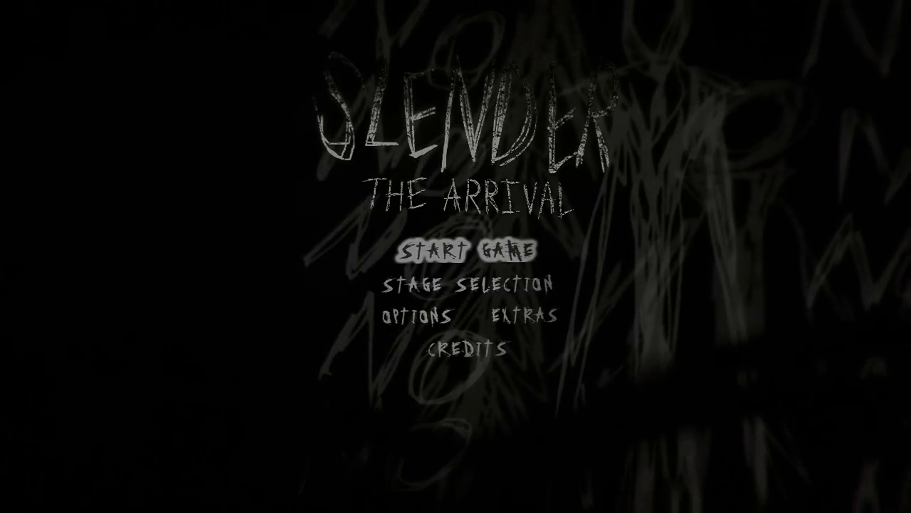
key(Return)
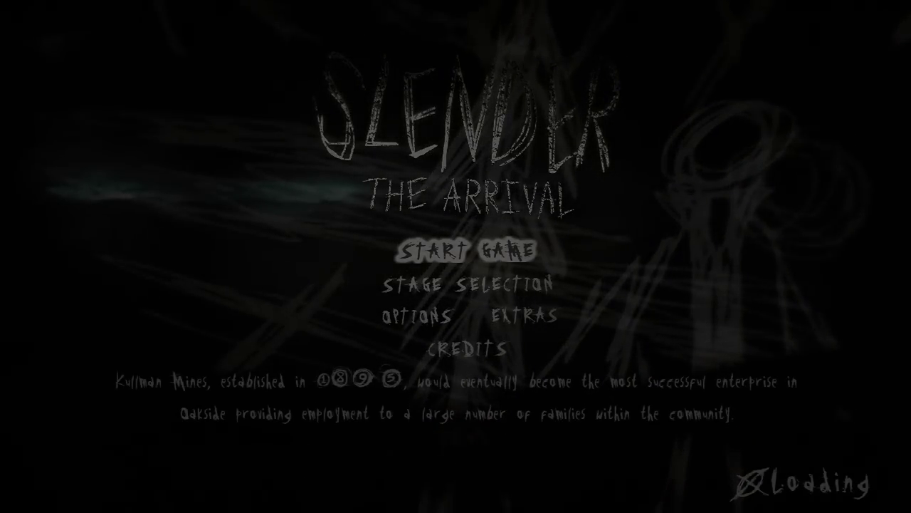